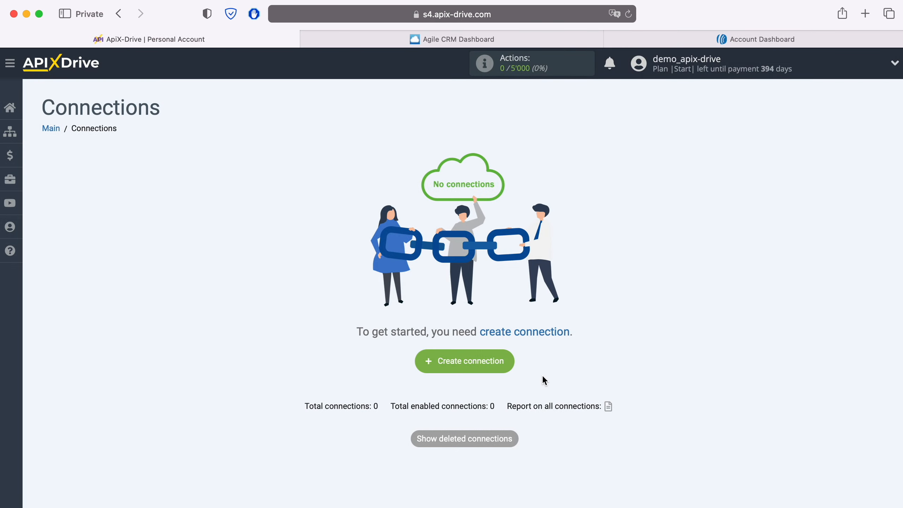
Create a new connection with Agile CRM as source and Get CONTACTS (new) as its action
left_click(508, 360)
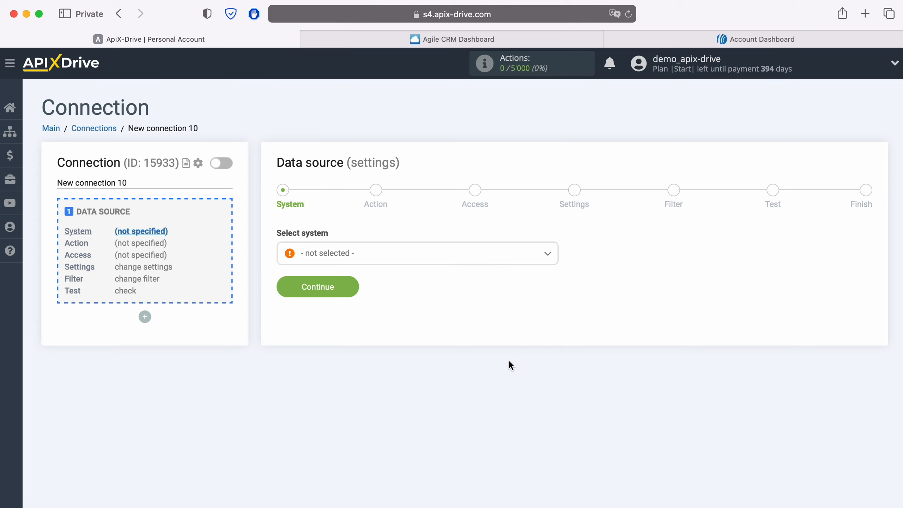
left_click(403, 255)
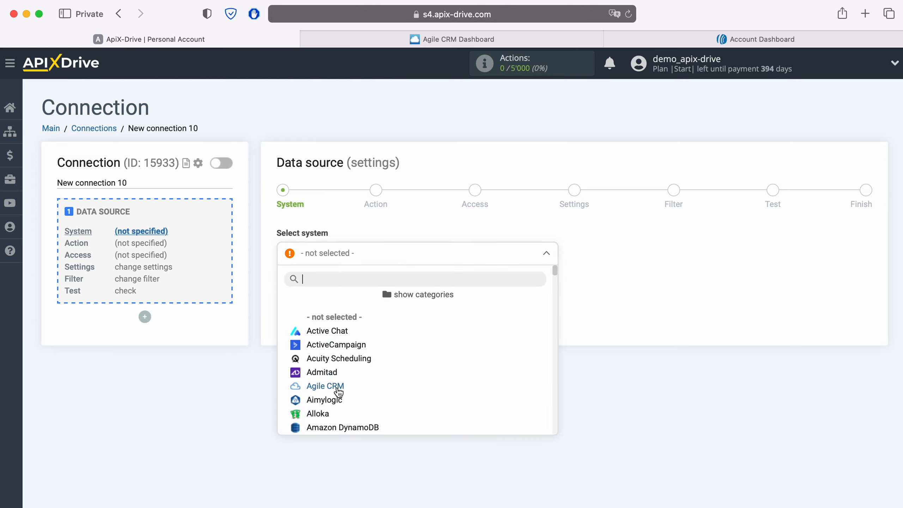
left_click(337, 389)
left_click(353, 287)
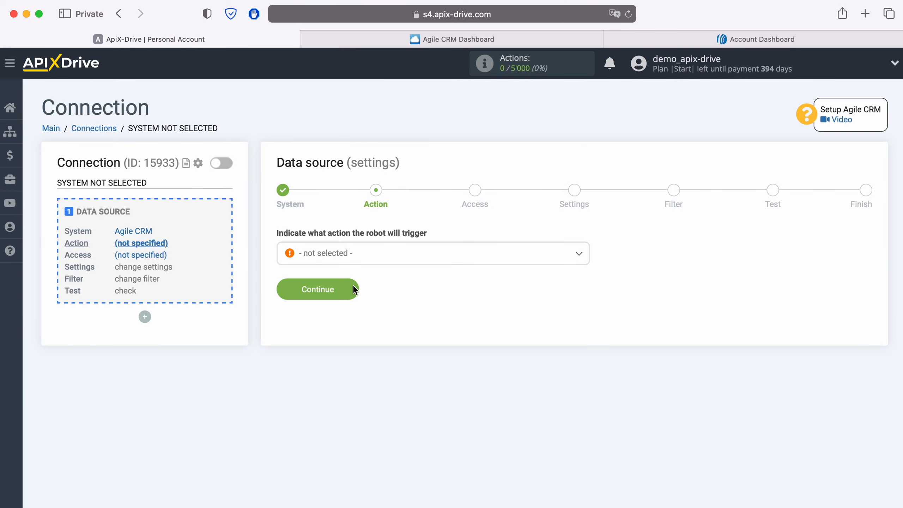
left_click(379, 257)
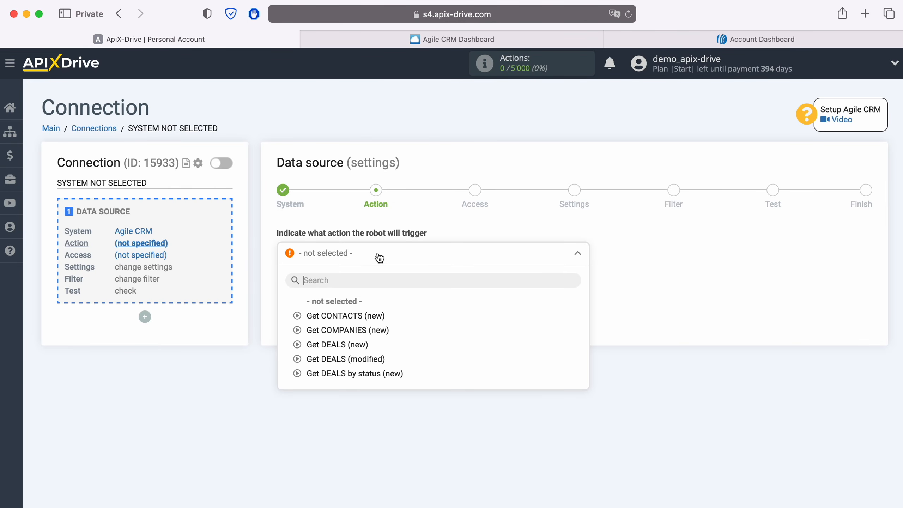
left_click(372, 316)
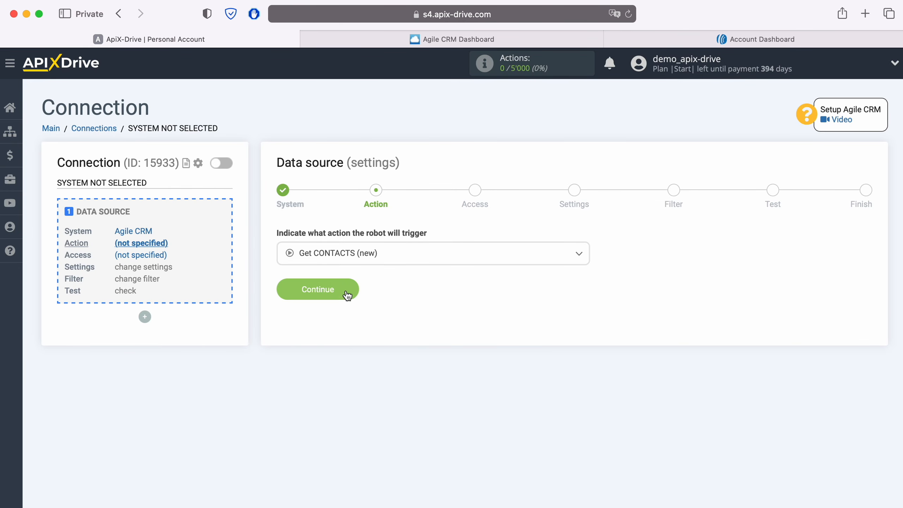
left_click(345, 290)
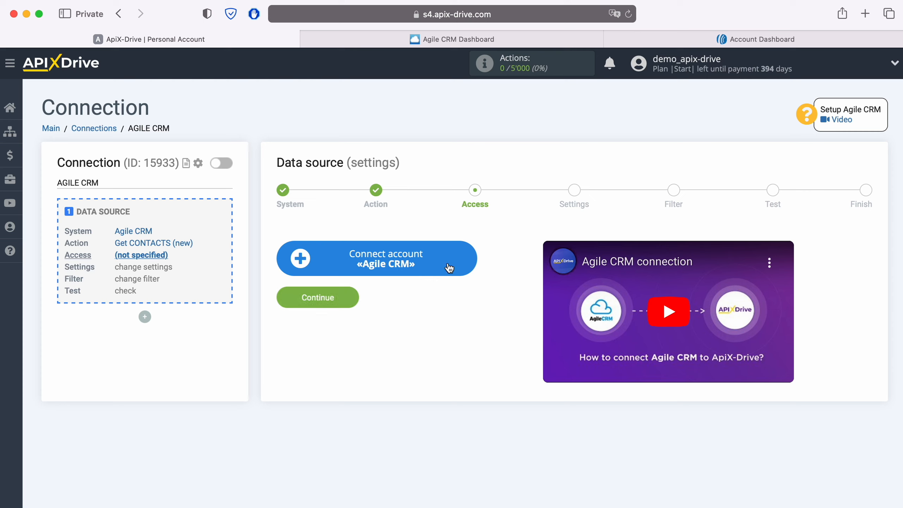
Open the Agile CRM account form and copy the subdomain apixdrivecom from the Agile CRM address
left_click(464, 263)
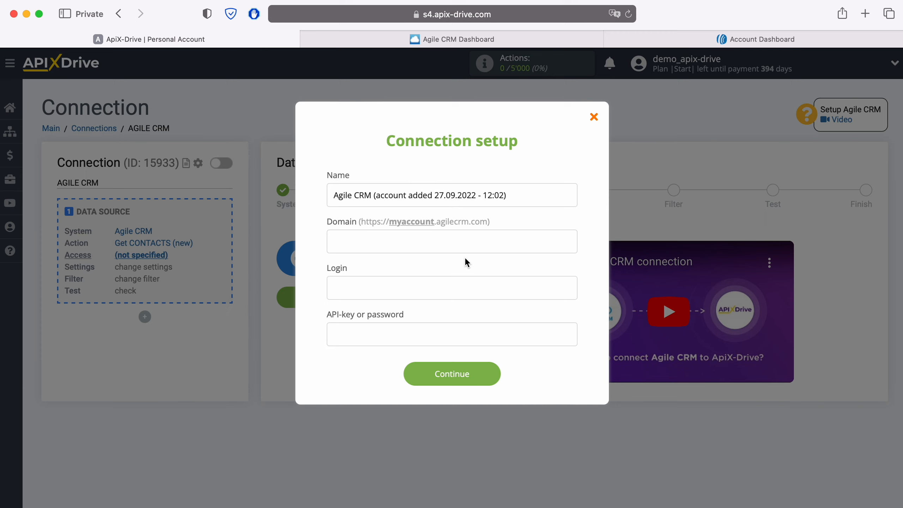
left_click(505, 42)
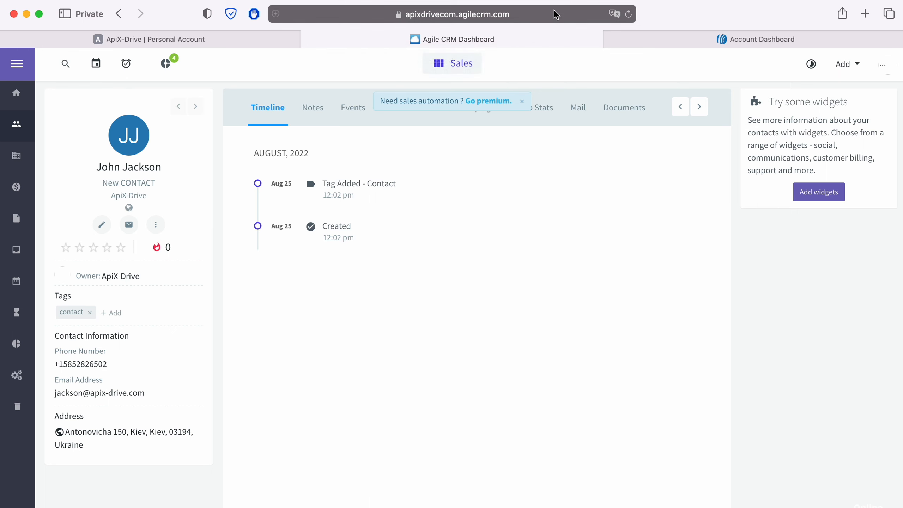
left_click(441, 18)
key("Right")
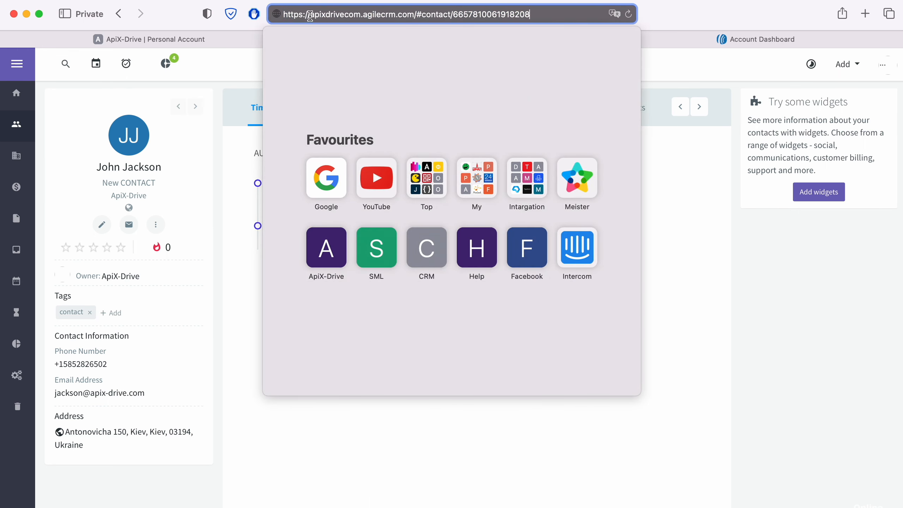
left_click_drag(309, 15, 361, 15)
right_click(350, 14)
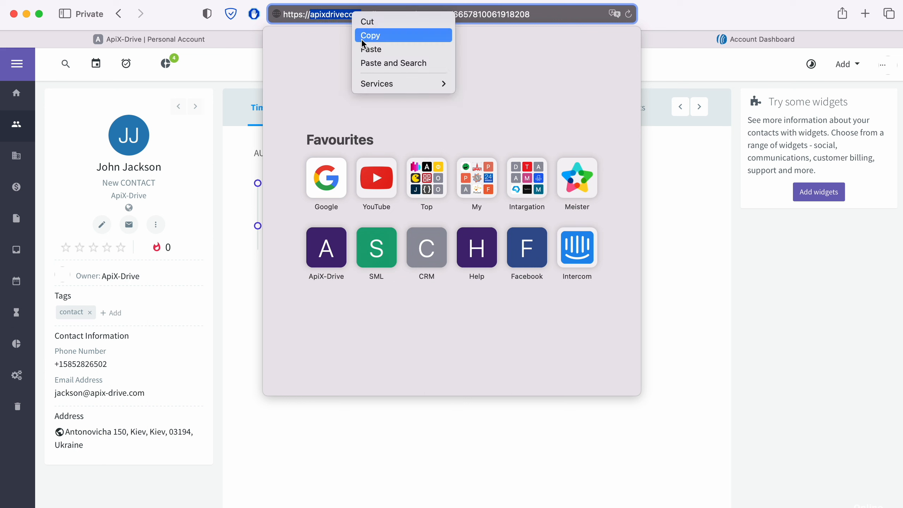
left_click(365, 38)
left_click(225, 40)
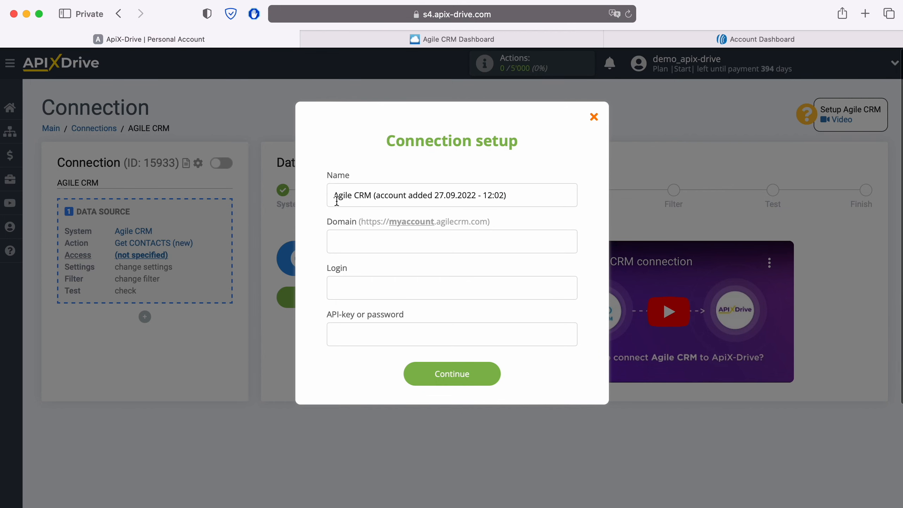
Fill in Domain with apixdrivecom and Login with the Agile CRM account e-mail
right_click(357, 242)
left_click(386, 279)
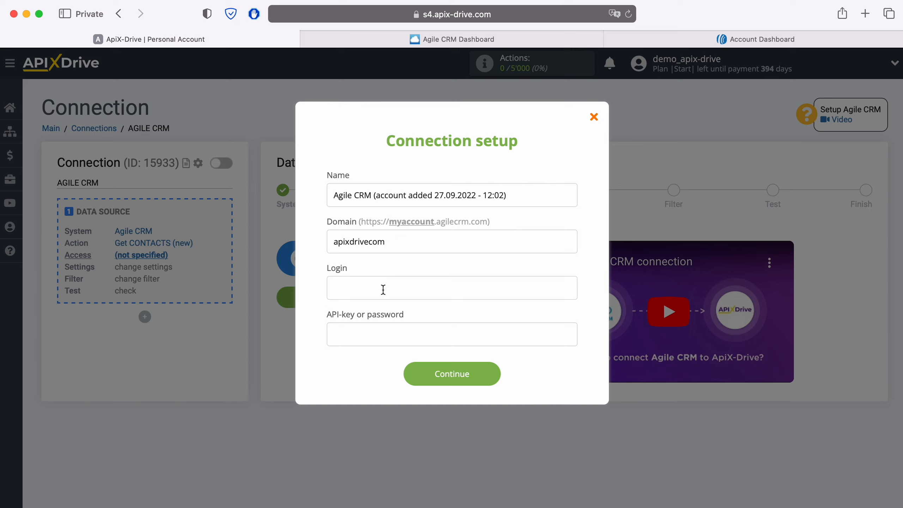
left_click(383, 287)
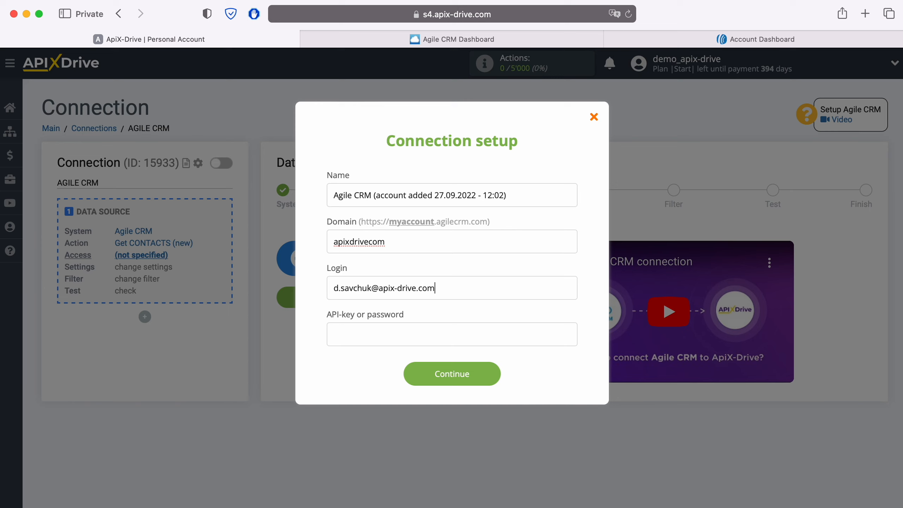
left_click(366, 331)
left_click(530, 38)
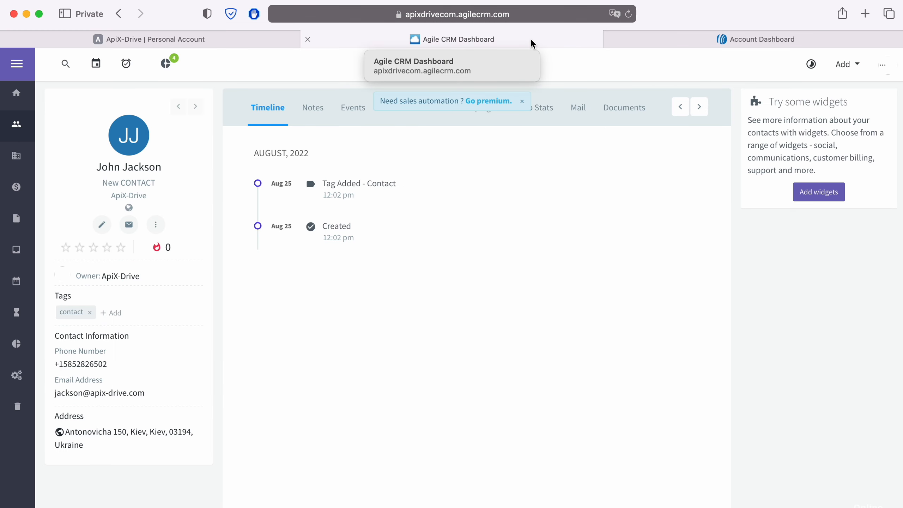
Copy the REST API key from Agile CRM's Admin Settings > Developers & API page
left_click(883, 66)
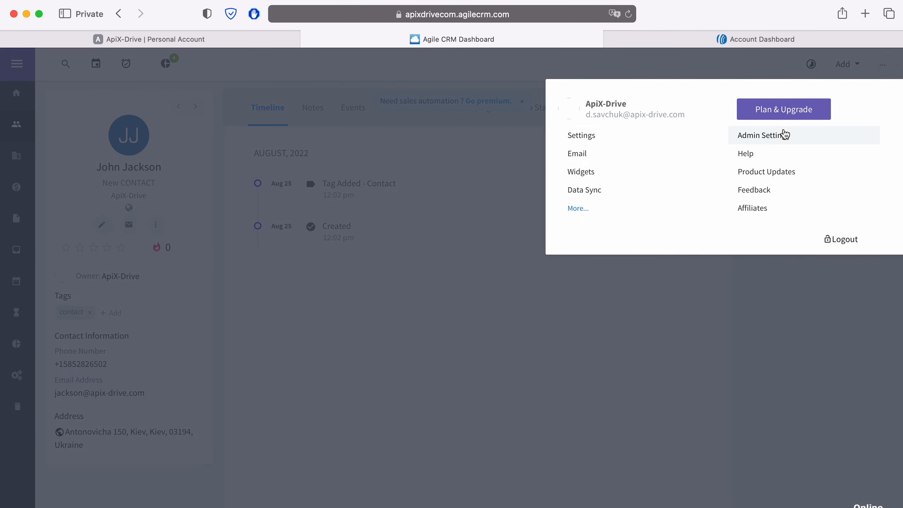
left_click(774, 135)
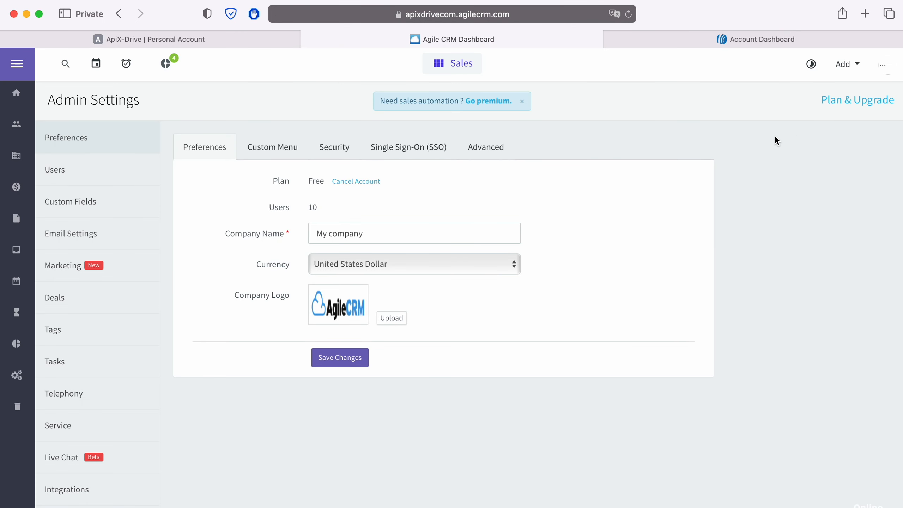
scroll(119, 296, "down", 3)
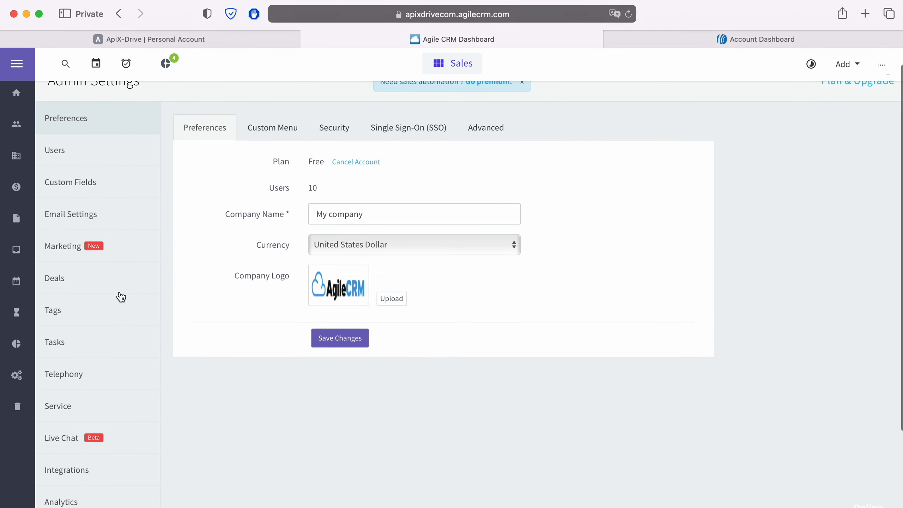
left_click(99, 493)
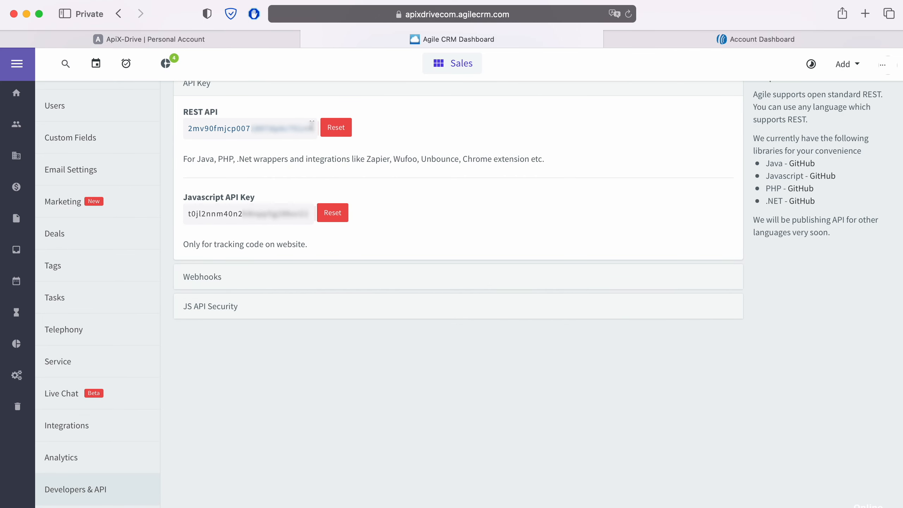
left_click_drag(312, 128, 187, 128)
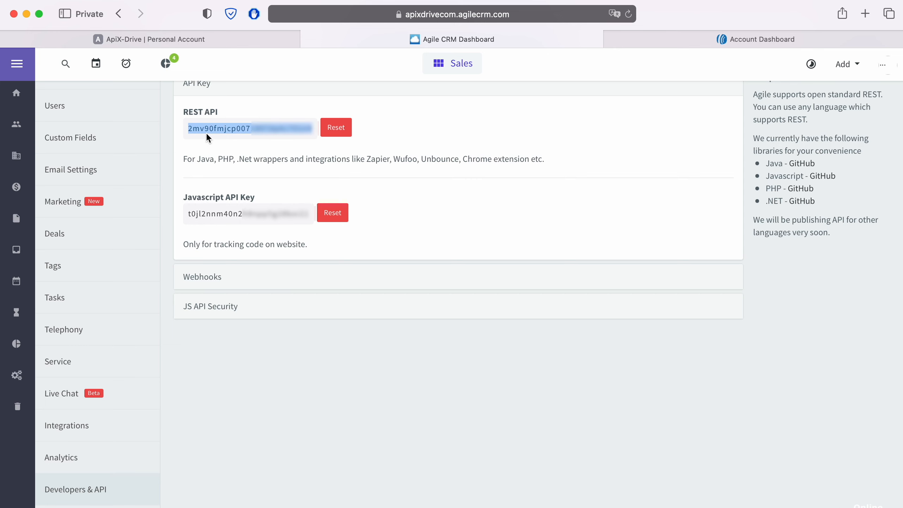
right_click(208, 130)
left_click(235, 186)
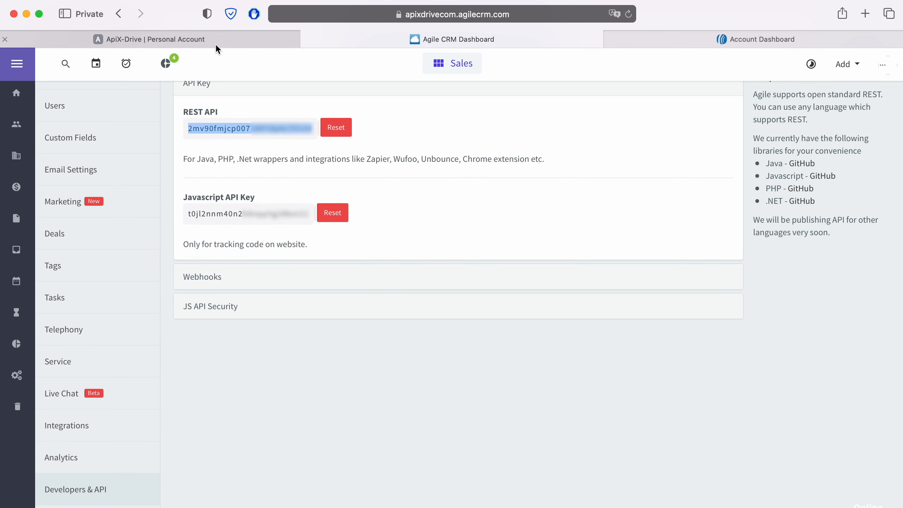
left_click(216, 44)
Paste the REST API key, save the Agile CRM account, and select it as the source login
right_click(345, 338)
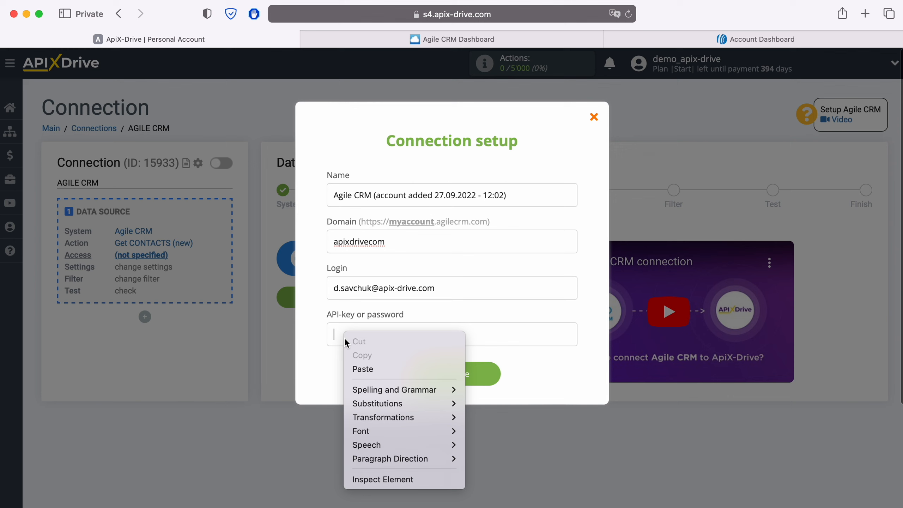
left_click(364, 368)
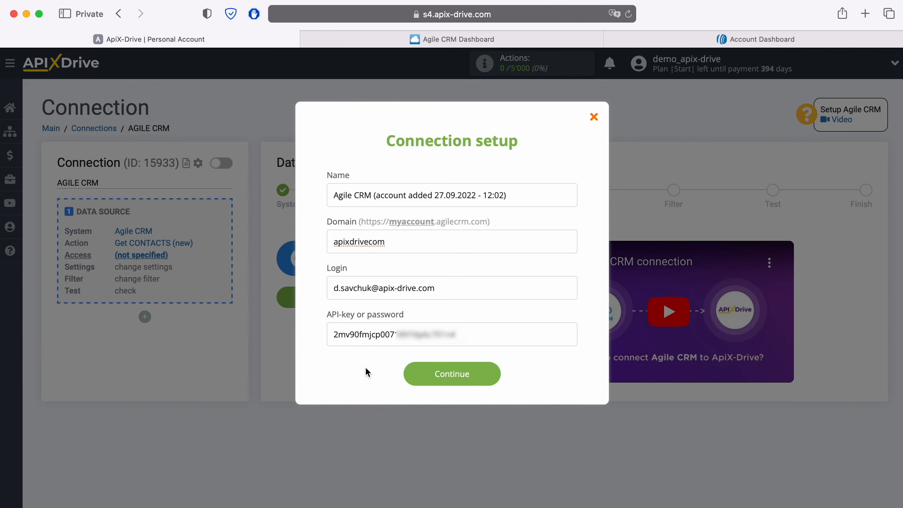
left_click(488, 377)
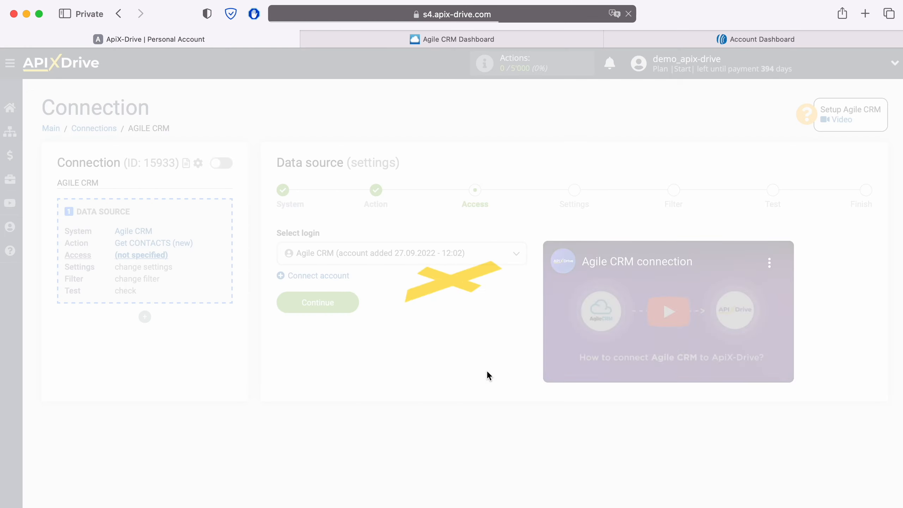
left_click(476, 265)
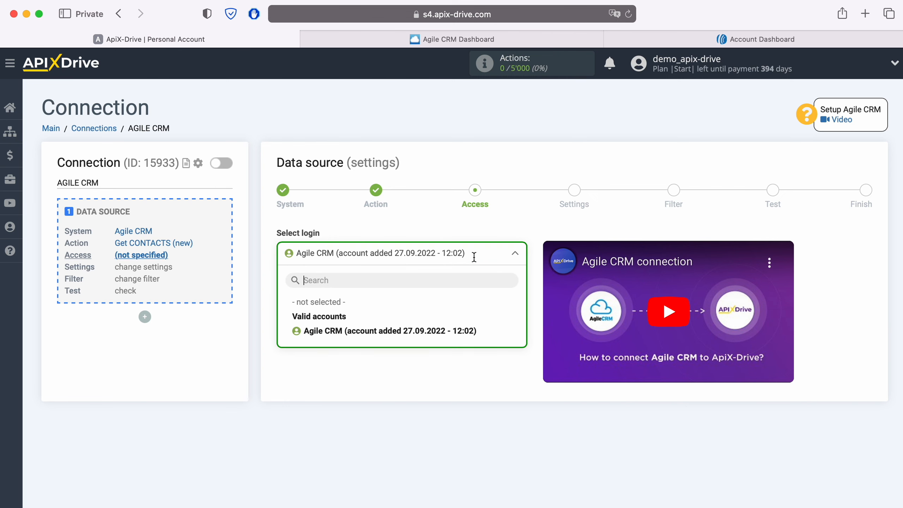
left_click(430, 329)
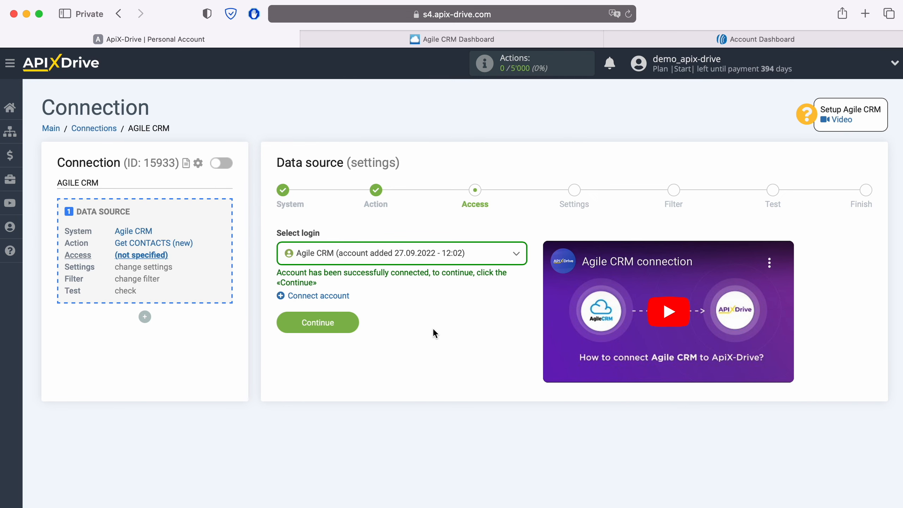
left_click(345, 325)
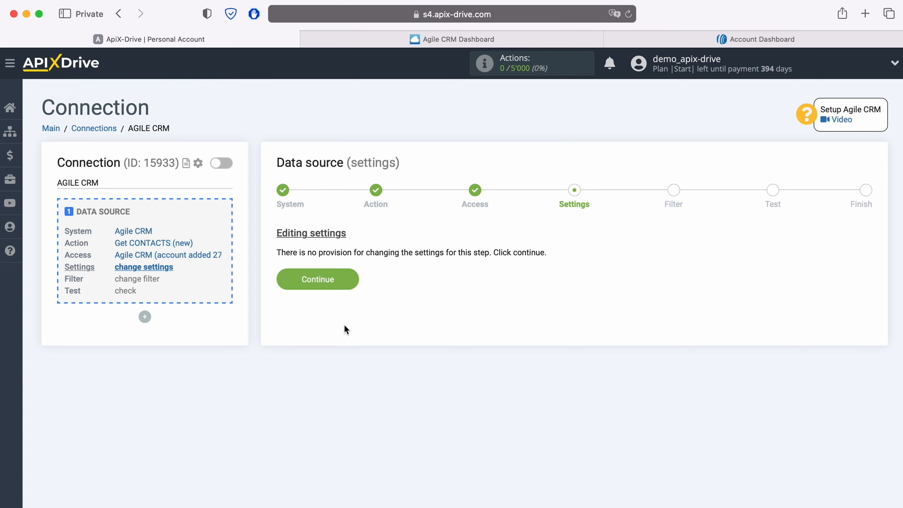
Skip Settings and Filter, review the loaded Agile CRM test contacts, and finish the source
left_click(350, 278)
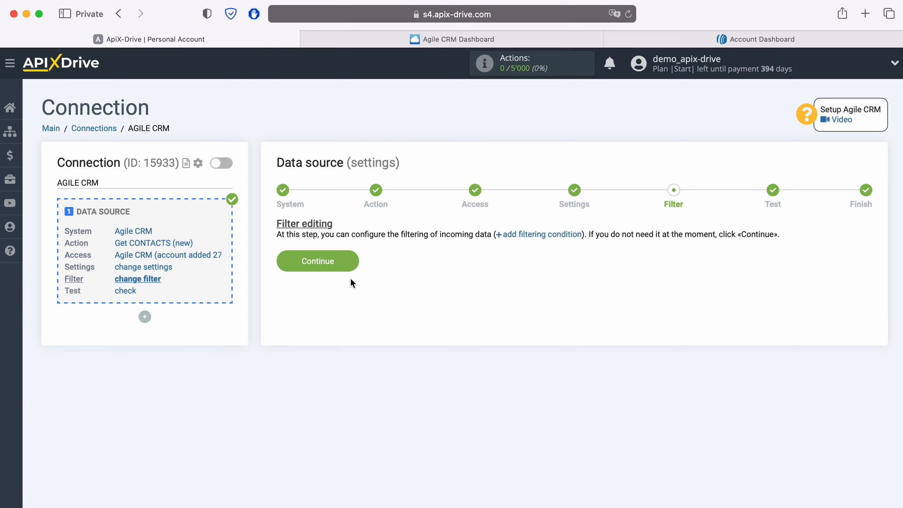
left_click(351, 259)
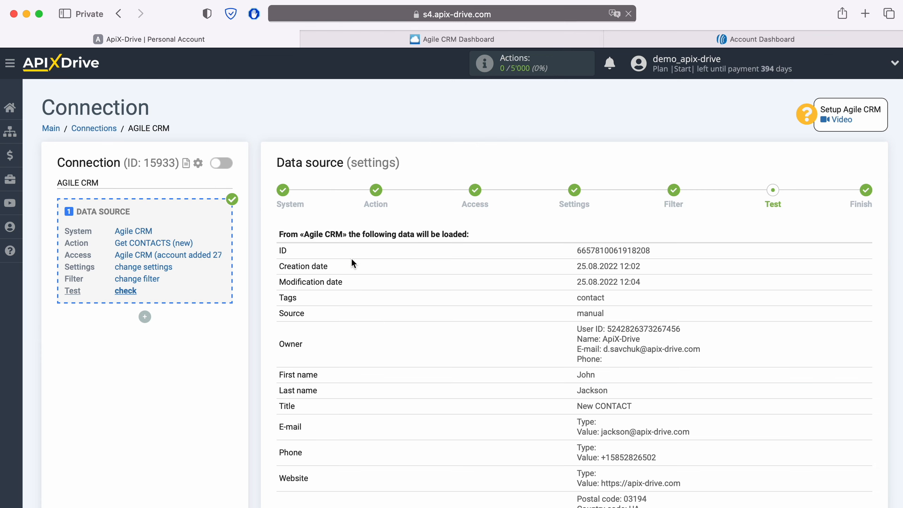
scroll(396, 323, "down", 3)
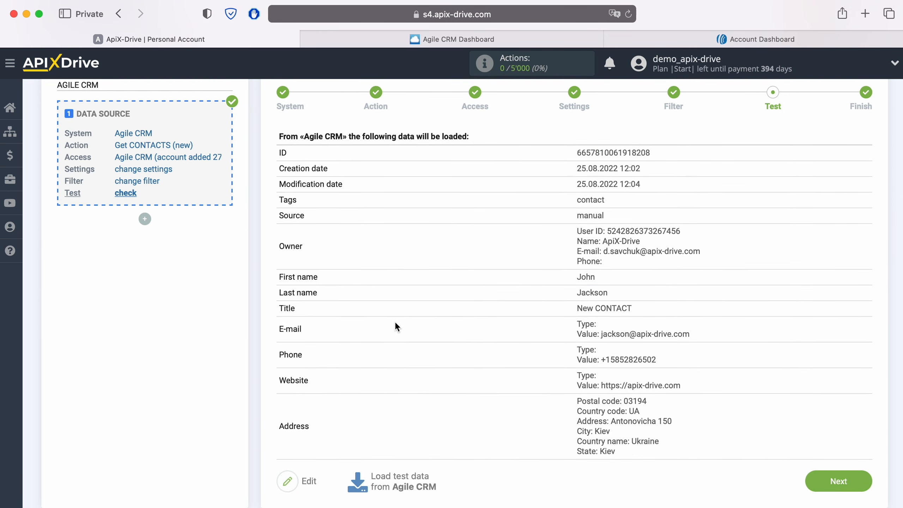
left_click(857, 477)
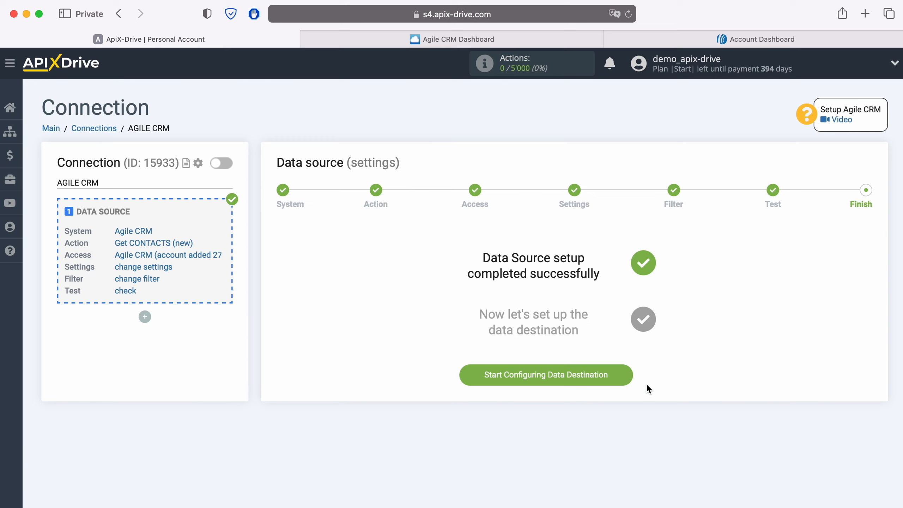
Set the data destination to AWeber with the Add / Update SUBSCRIBER action
left_click(620, 374)
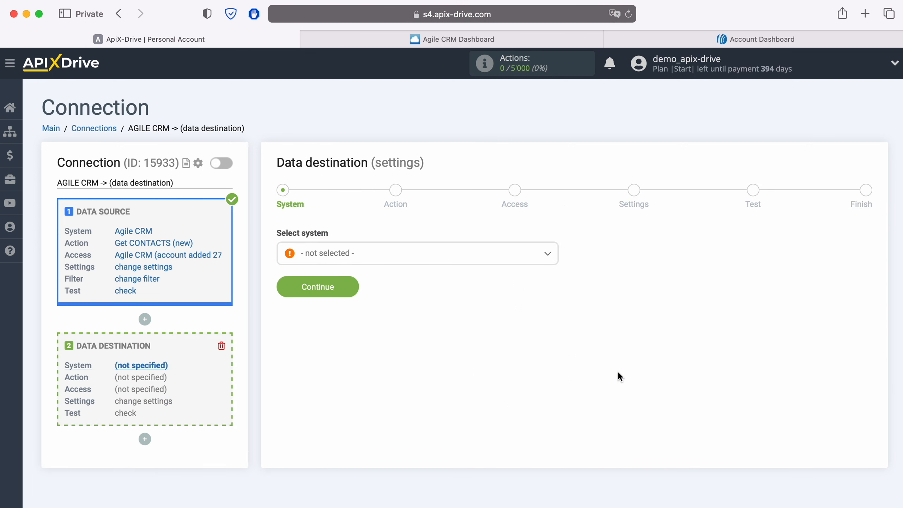
left_click(446, 258)
scroll(449, 344, "down", 3)
scroll(449, 347, "down", 5)
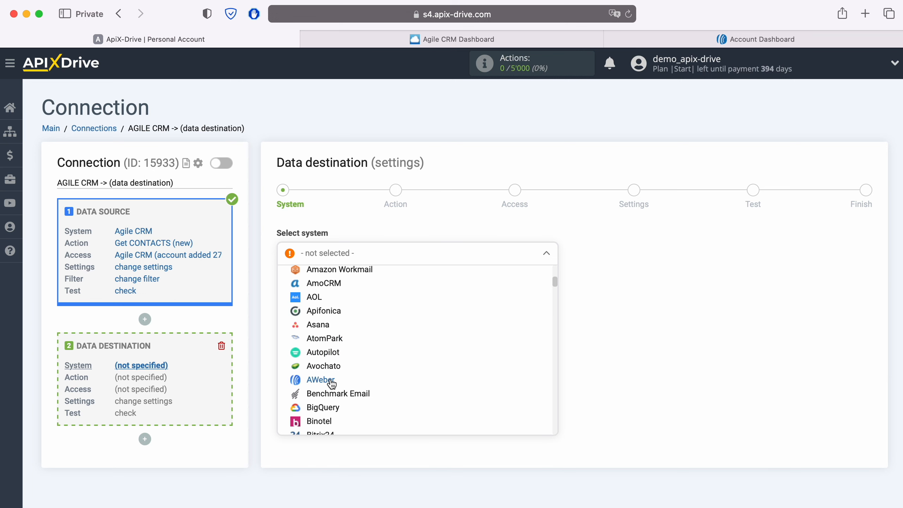
left_click(350, 380)
left_click(348, 287)
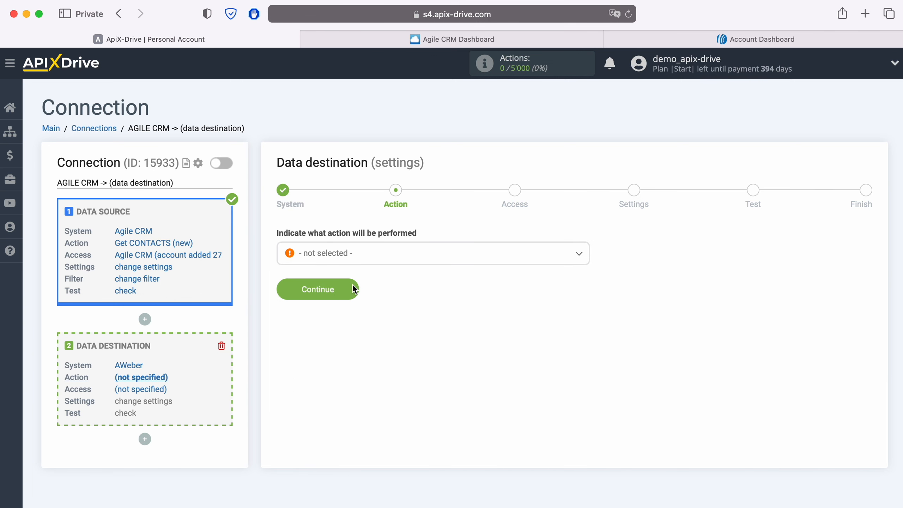
left_click(369, 256)
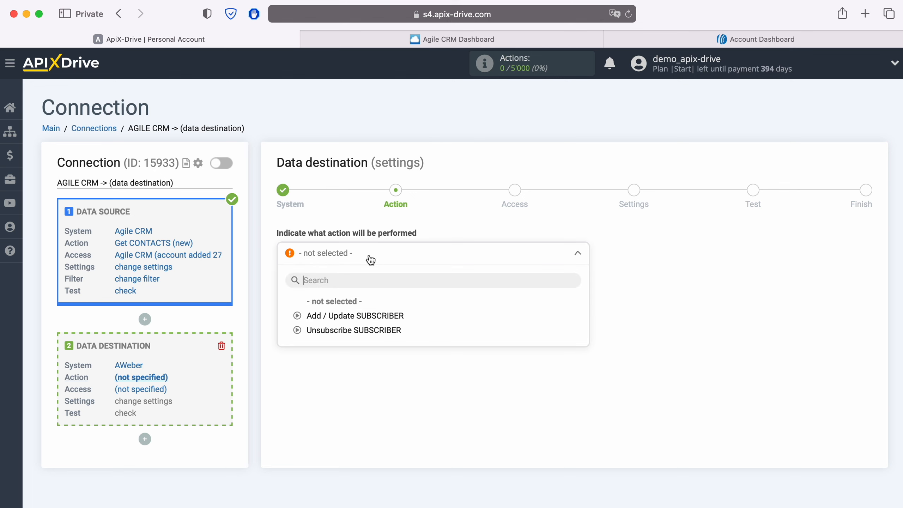
left_click(371, 316)
left_click(353, 290)
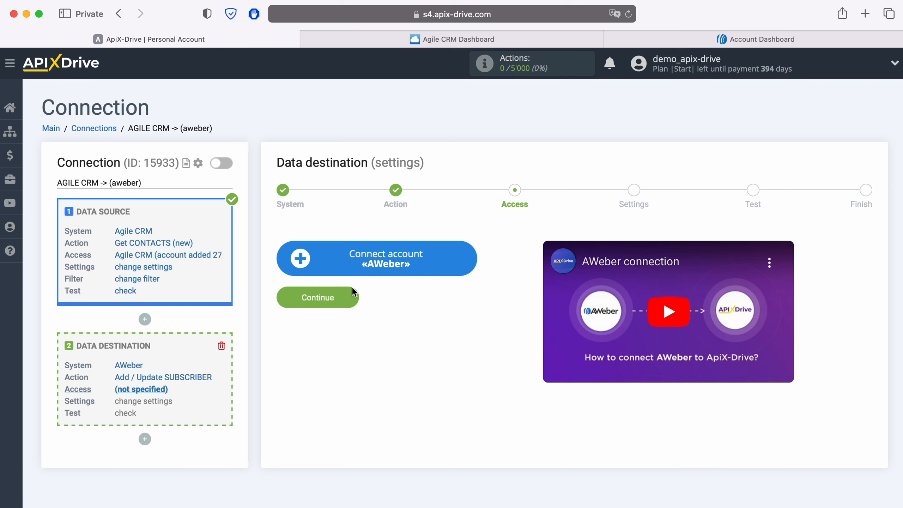
Sign in to AWeber with the account e-mail and password, and allow ApiX-Drive access
left_click(470, 260)
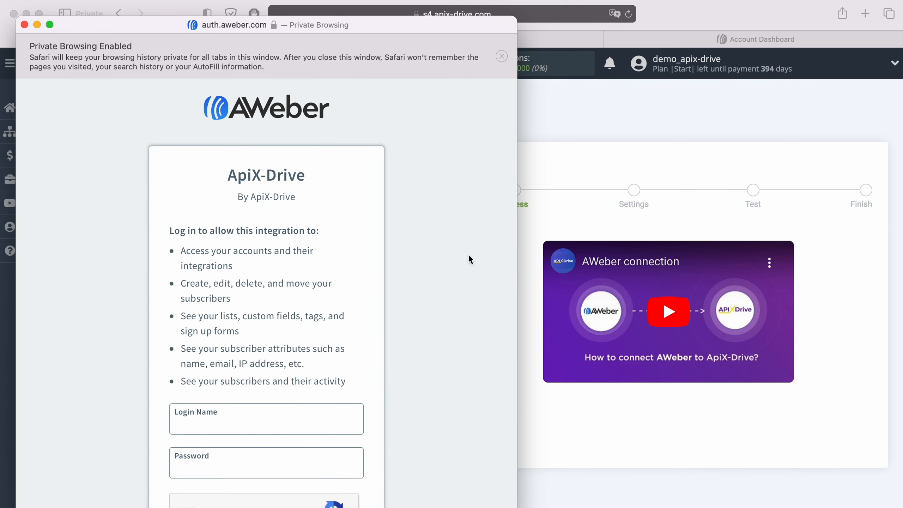
left_click(194, 425)
right_click(195, 422)
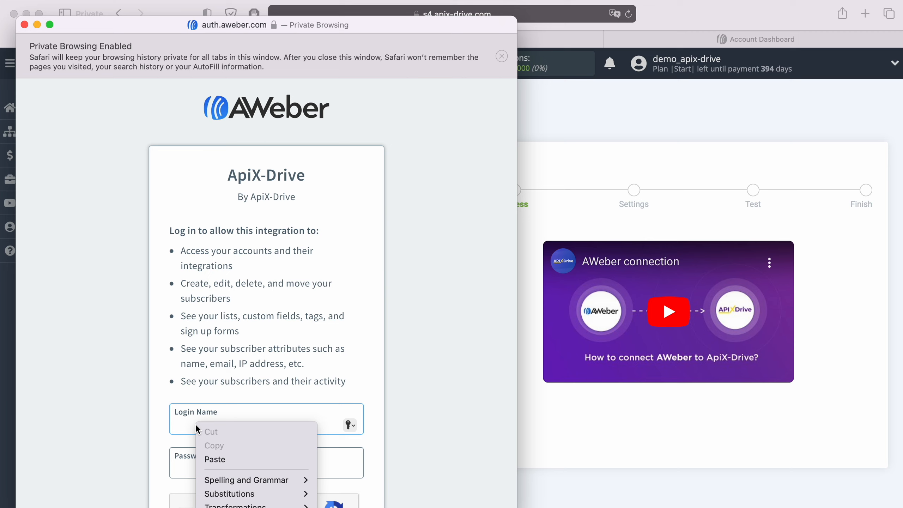
left_click(229, 460)
left_click(222, 468)
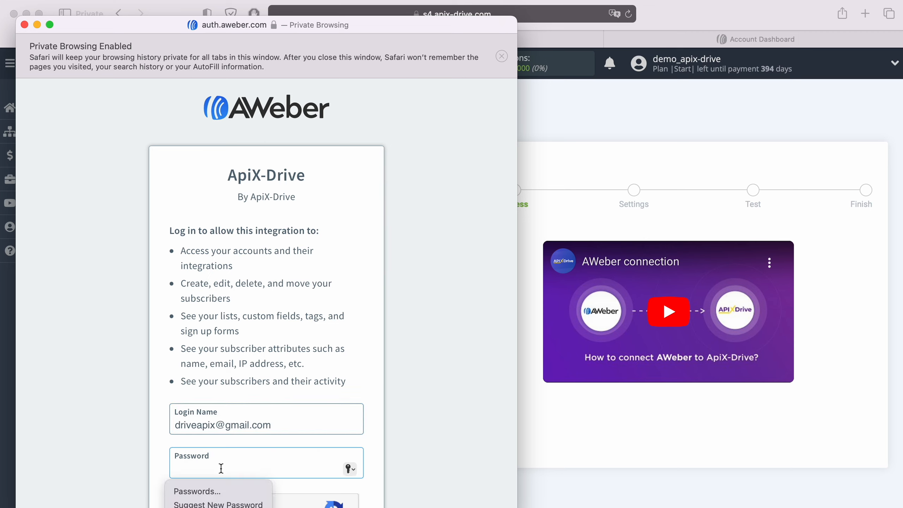
type("1234")
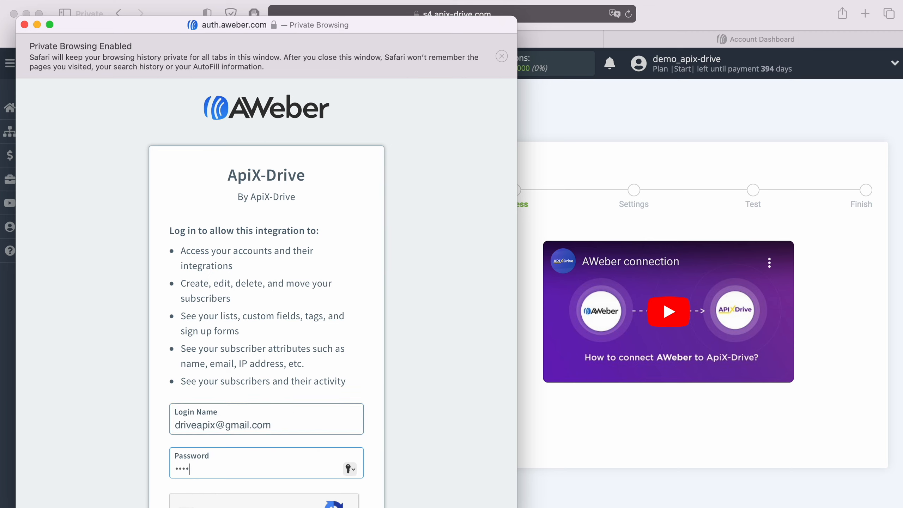
type("5678")
scroll(452, 374, "down", 5)
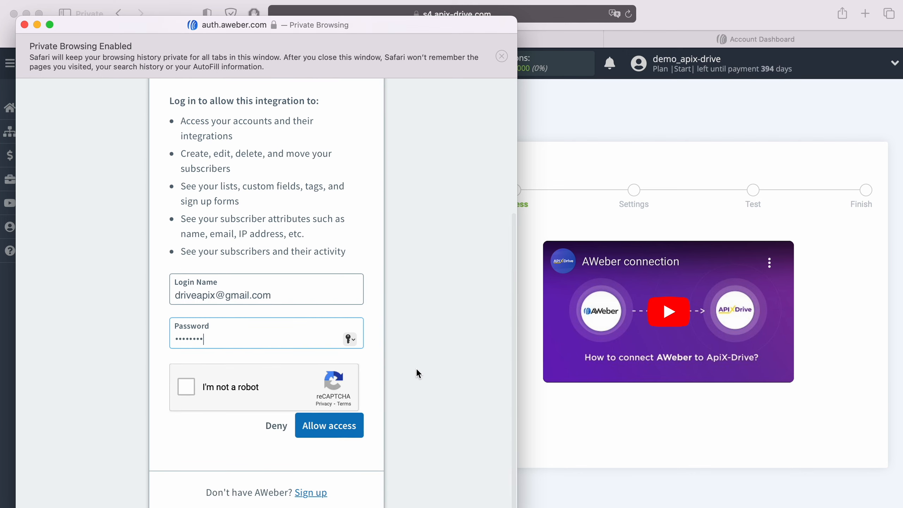
left_click(188, 386)
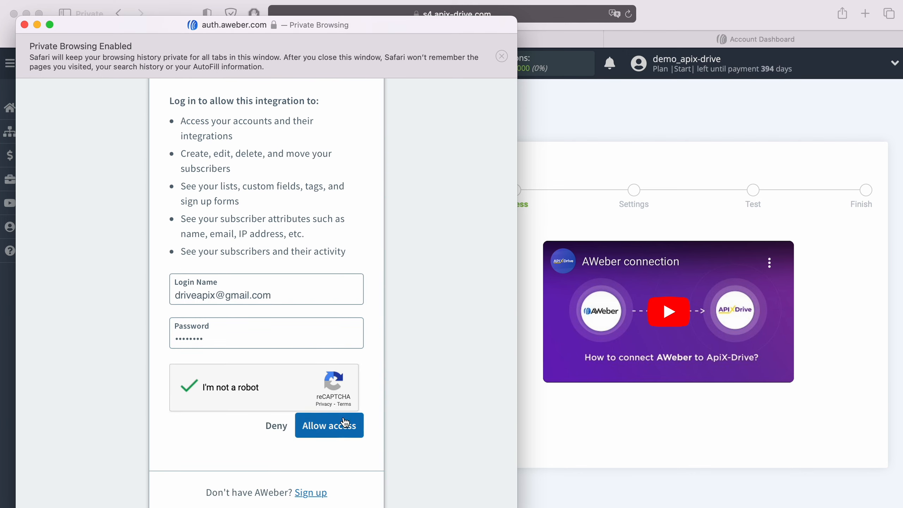
left_click(348, 426)
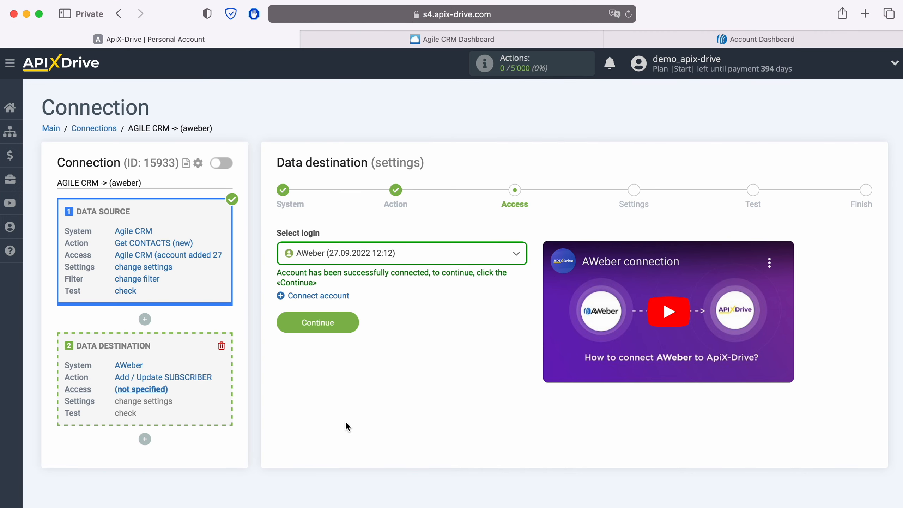
Select the connected AWeber account as the destination login and continue to Settings
left_click(423, 256)
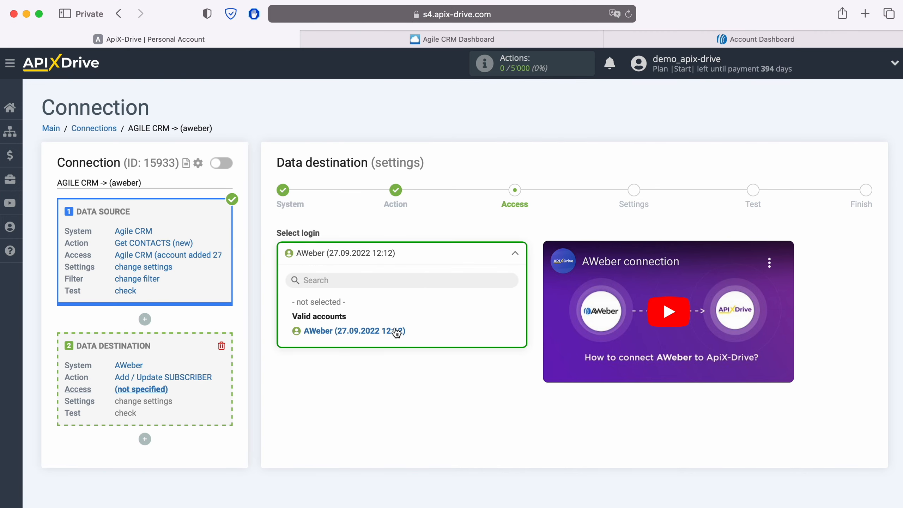
left_click(395, 332)
left_click(358, 321)
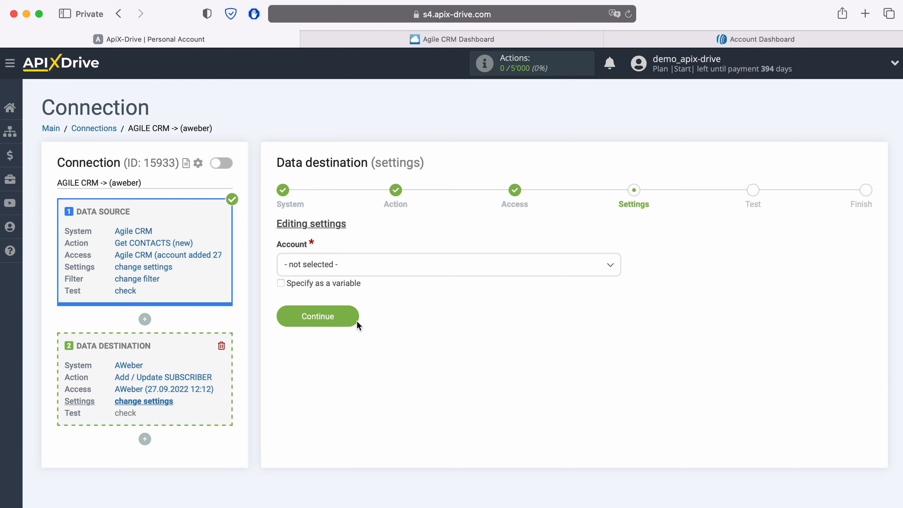
Choose the AWeber account and the ApiX - Drive subscriber list to reveal the field mappings
left_click(390, 264)
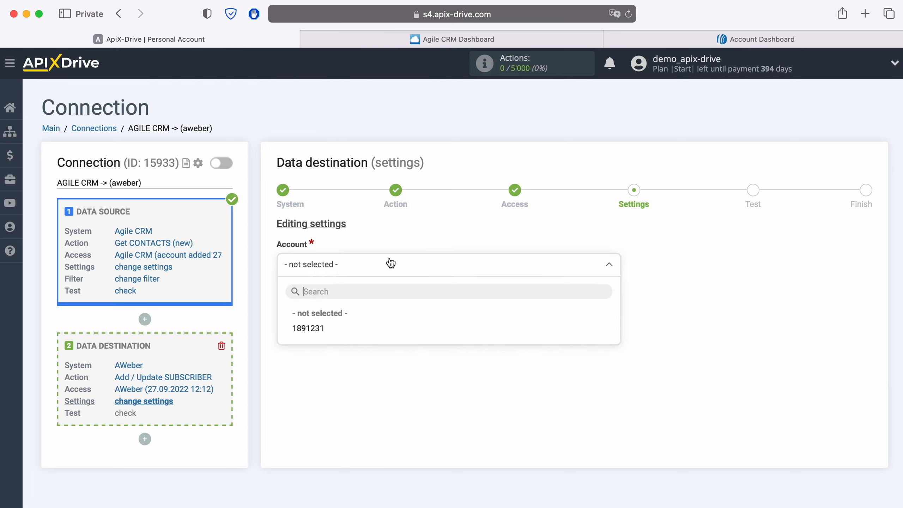
left_click(317, 328)
left_click(317, 331)
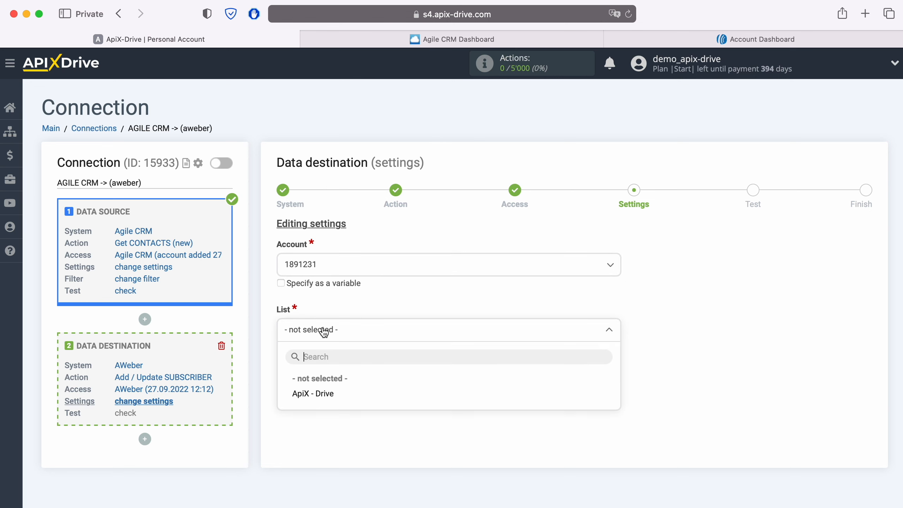
left_click(323, 394)
scroll(323, 397, "down", 5)
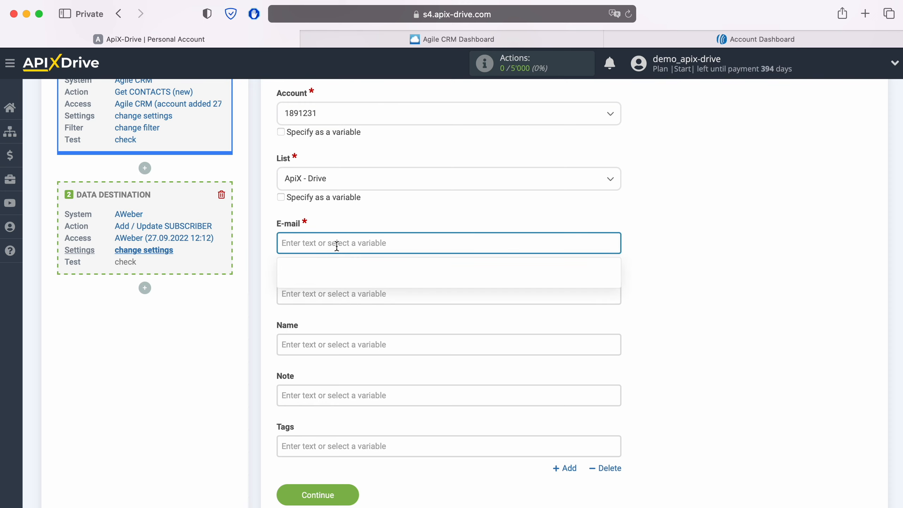
Map E-mail to the Agile CRM e-mail value and Name to the contact's first and last name
scroll(426, 277, "down", 3)
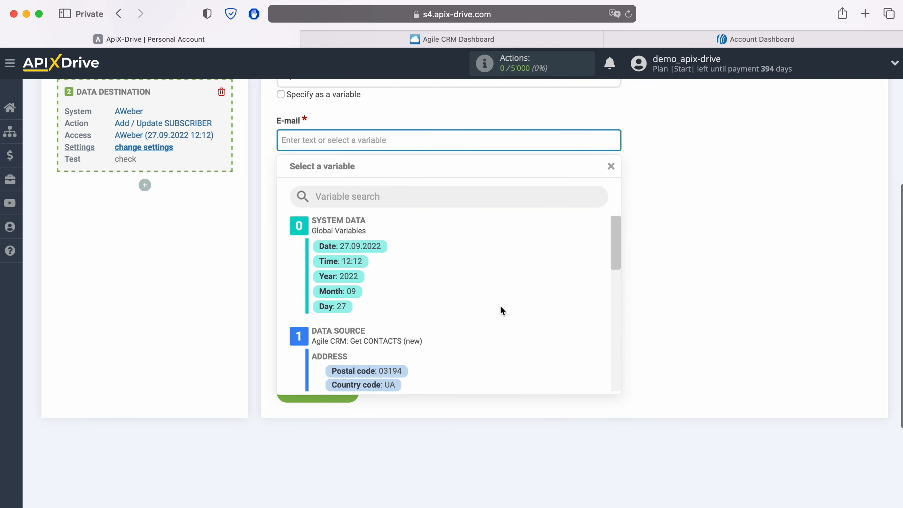
scroll(501, 305, "down", 2)
scroll(501, 306, "down", 5)
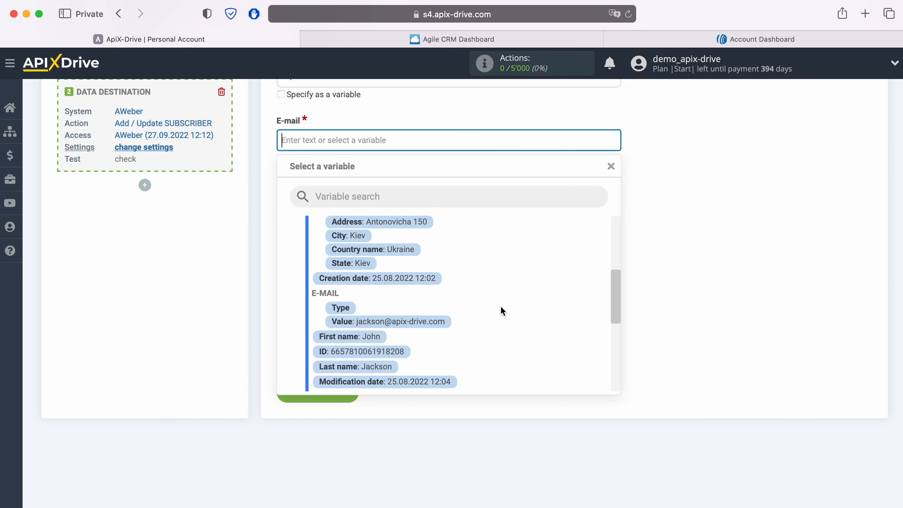
left_click(427, 322)
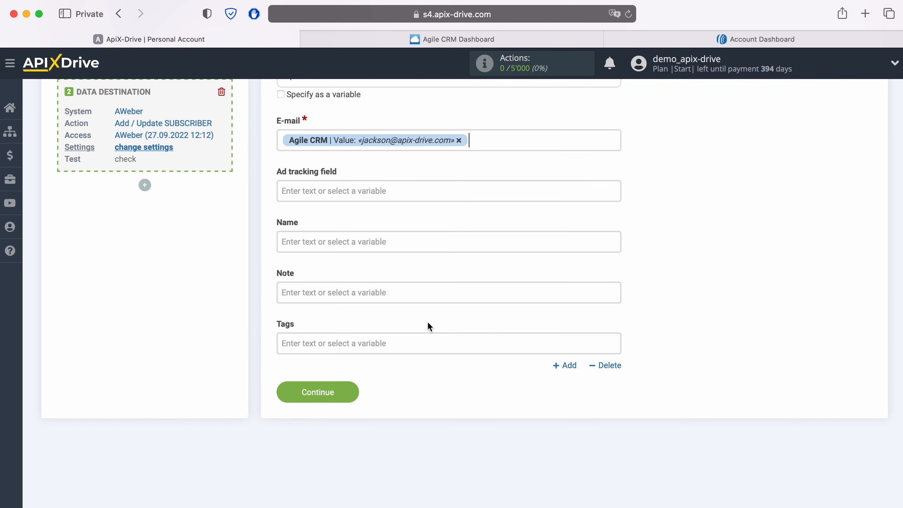
left_click(316, 240)
scroll(475, 320, "down", 3)
scroll(479, 320, "down", 5)
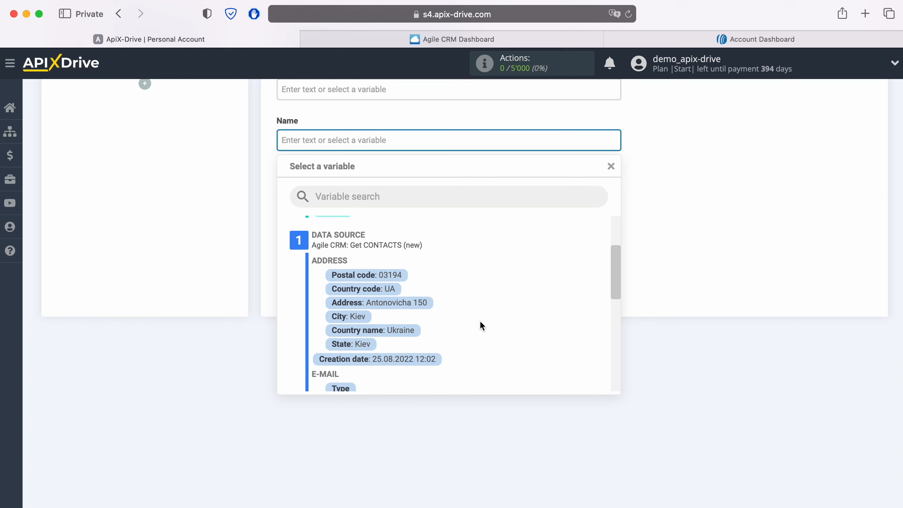
scroll(480, 326, "down", 2)
left_click(371, 322)
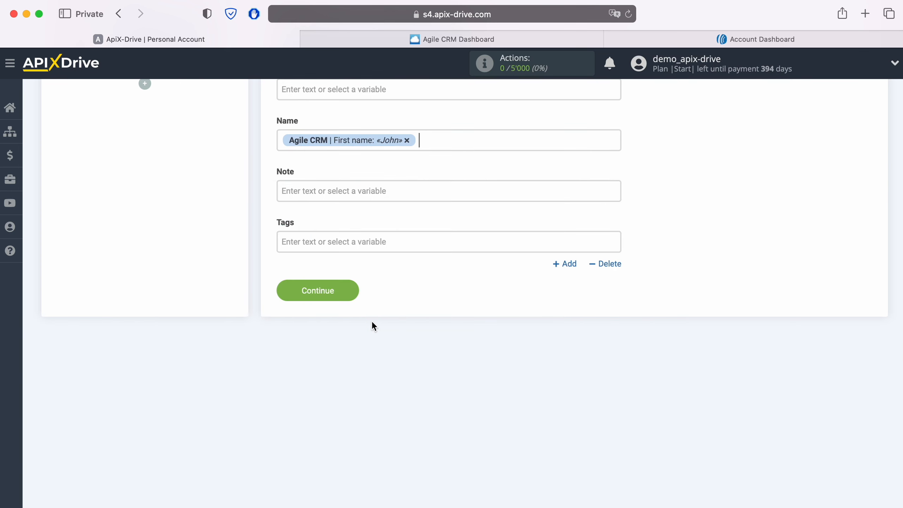
left_click(447, 137)
scroll(483, 299, "down", 1)
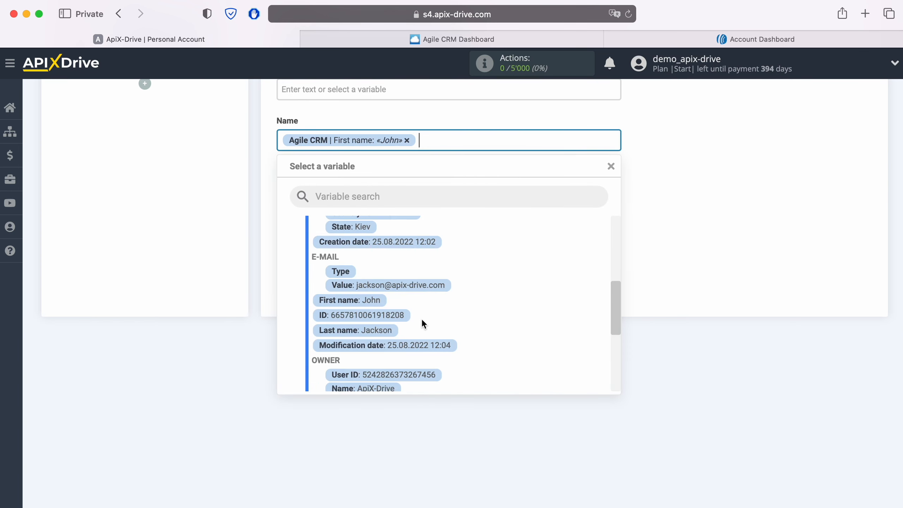
left_click(382, 333)
Set the Note field to 'New CONTACT from AWeber' and save the mapping
left_click(333, 190)
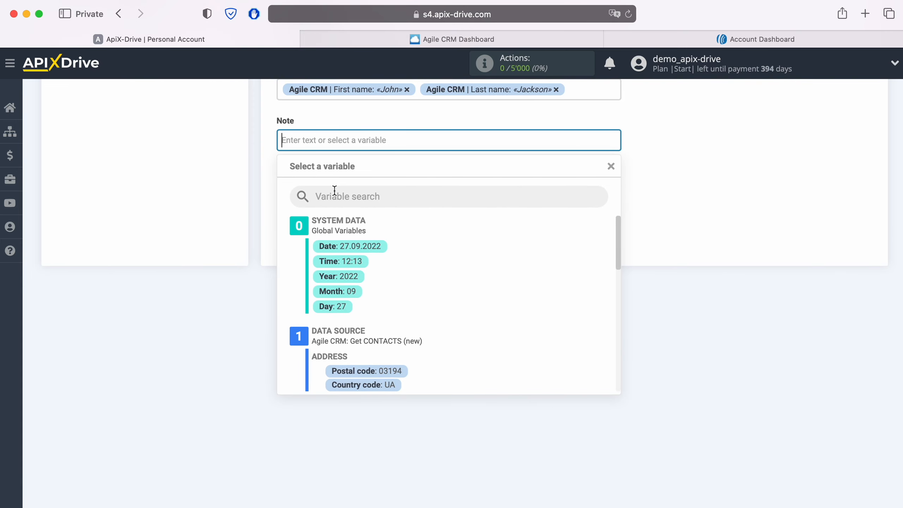
type("New CONT")
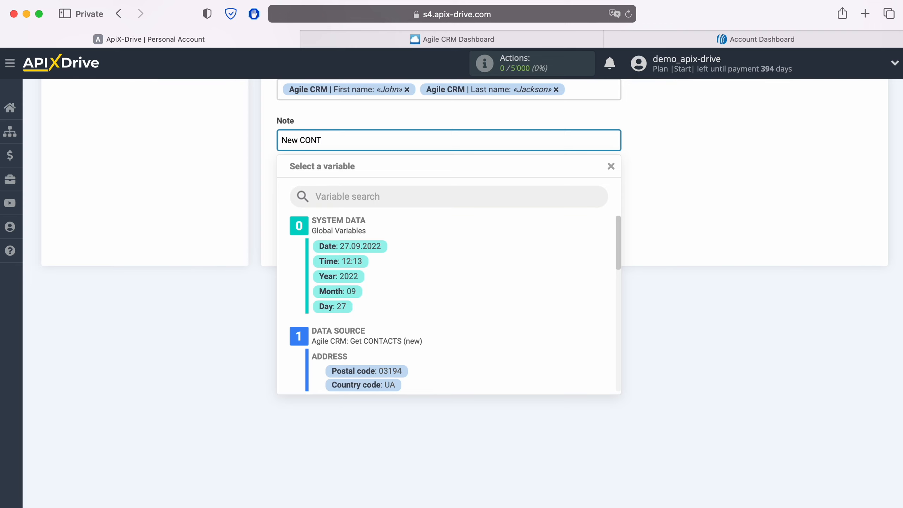
type("ACT from AWeber")
left_click(166, 218)
scroll(508, 413, "up", 5)
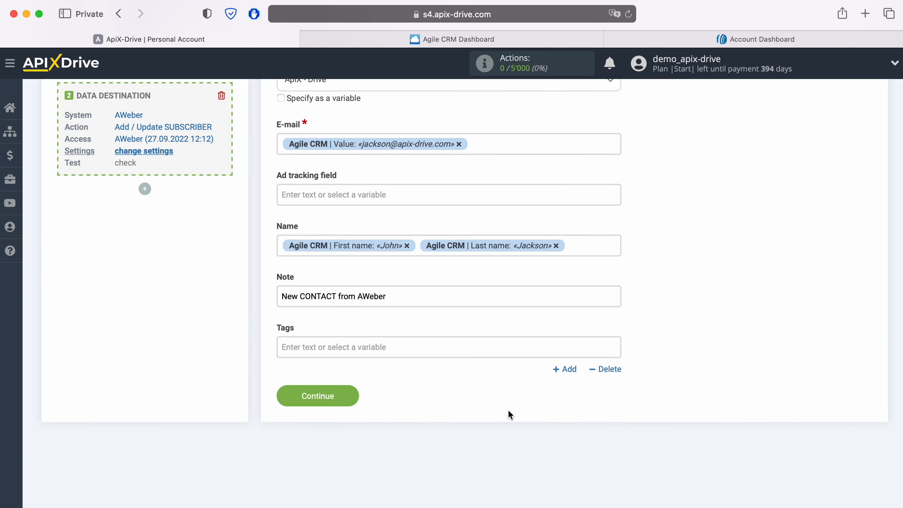
left_click(335, 396)
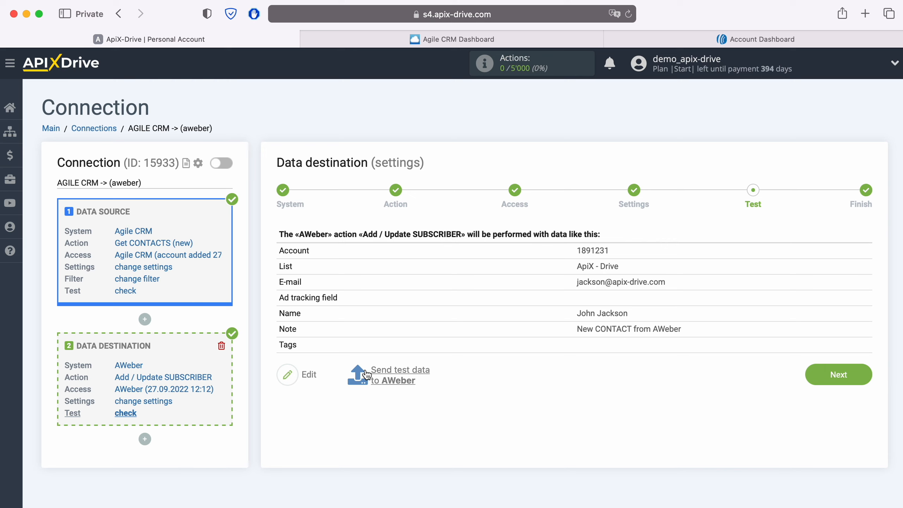
Send the test subscriber data to AWeber, then bring up the AWeber account dashboard
left_click(398, 369)
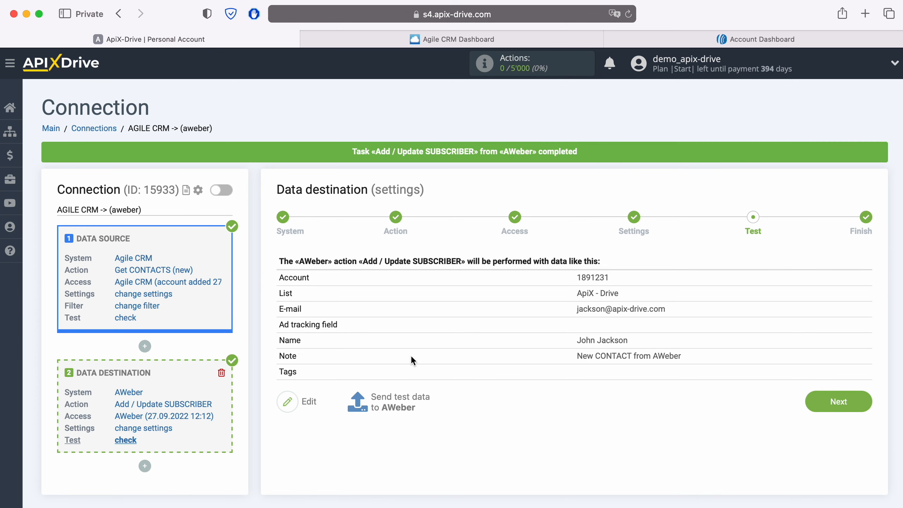
left_click(722, 42)
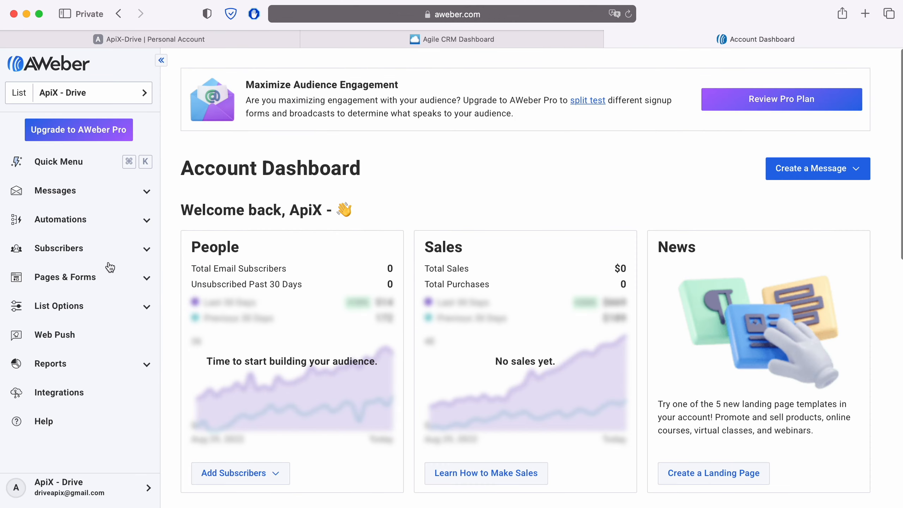
Confirm in AWeber's Subscribers list that the test contact was added via API, then return to ApiX-Drive
left_click(82, 249)
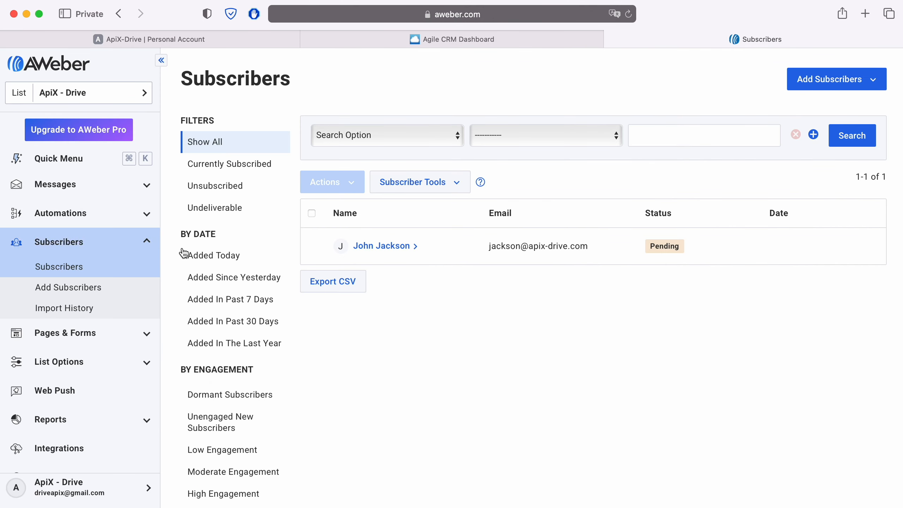
left_click(408, 246)
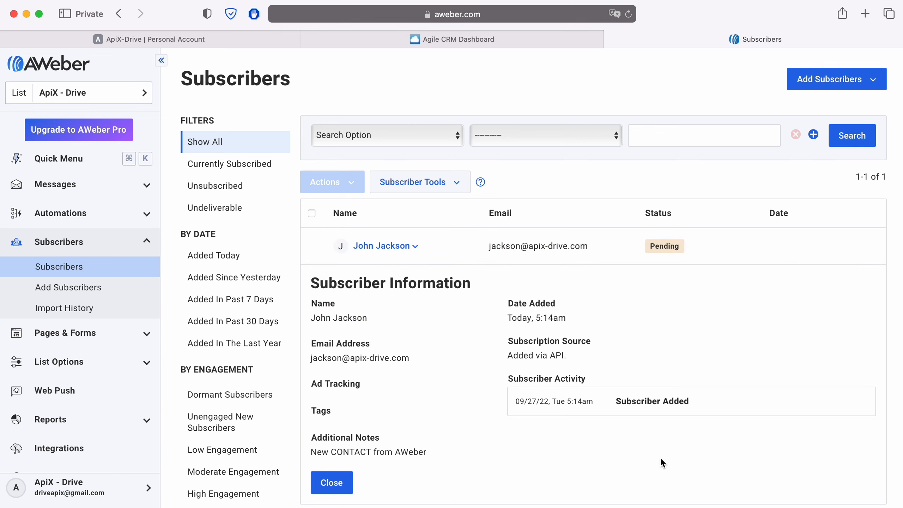
left_click(199, 40)
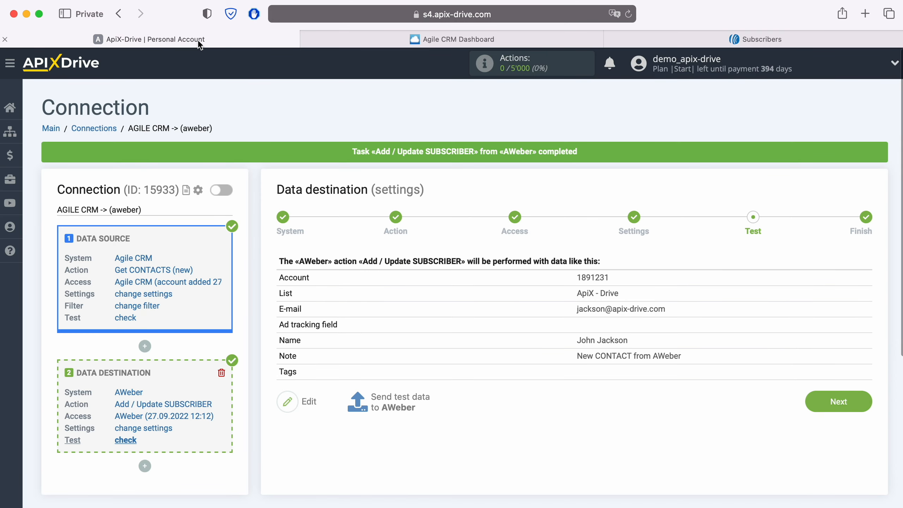
Finish the AGILE CRM -> (aweber) connection setup and enable its automatic updates
left_click(858, 400)
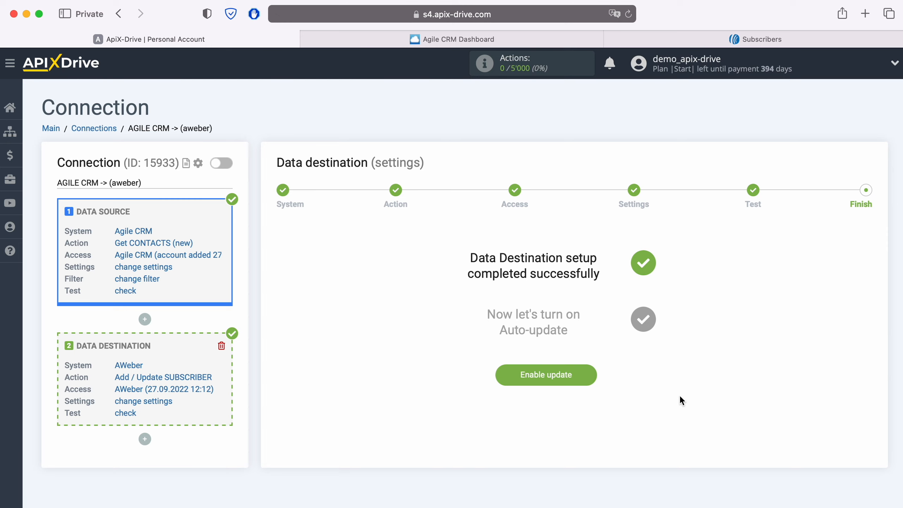
left_click(591, 374)
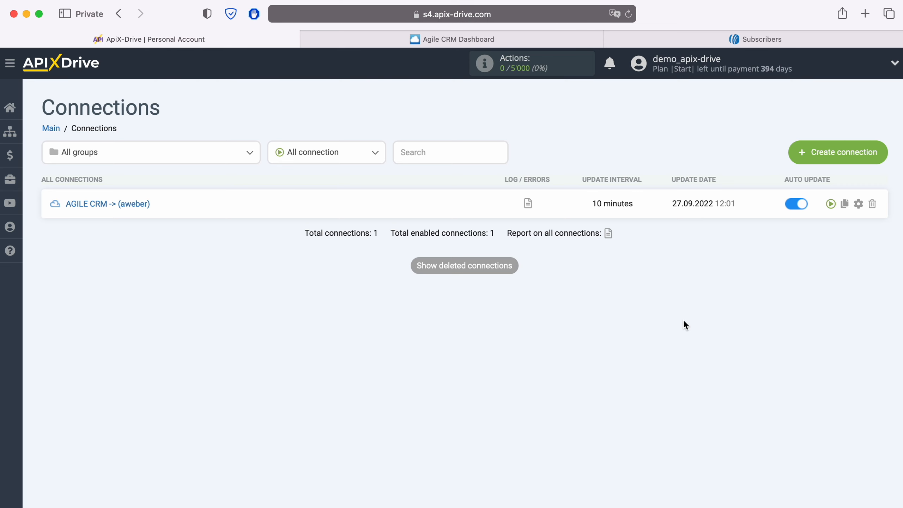
Change the AGILE CRM -> (aweber) connection's update interval to 5 minutes
left_click(859, 204)
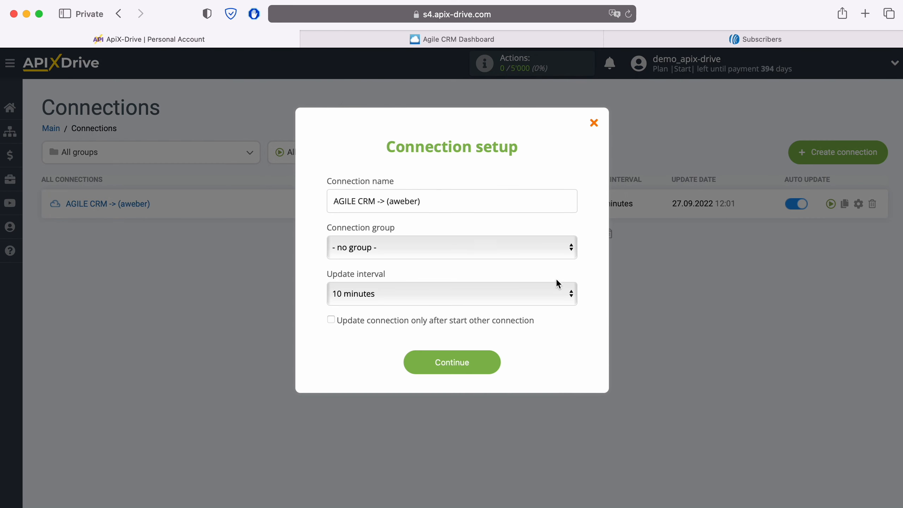
left_click(536, 292)
left_click(516, 275)
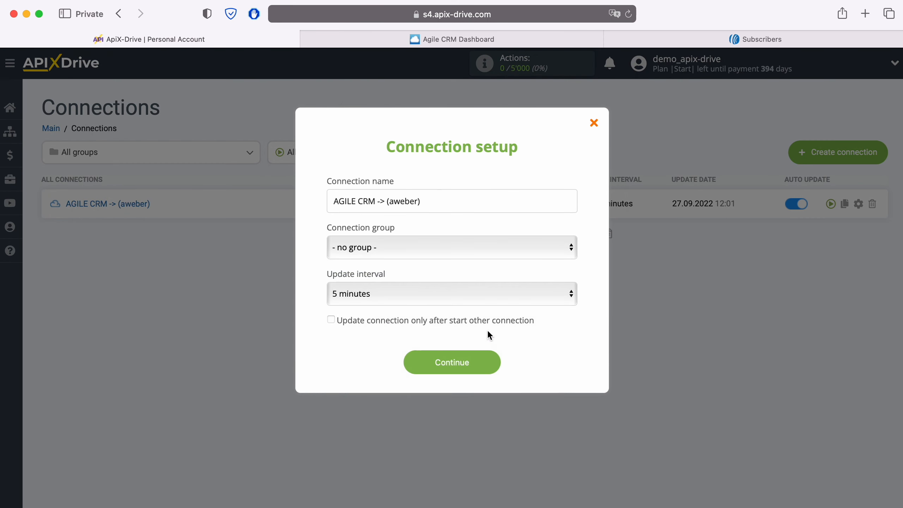
left_click(491, 362)
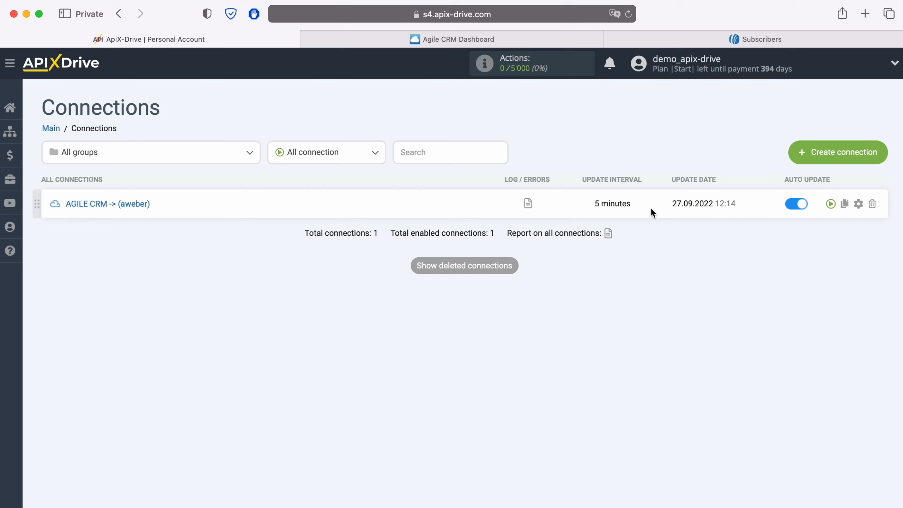